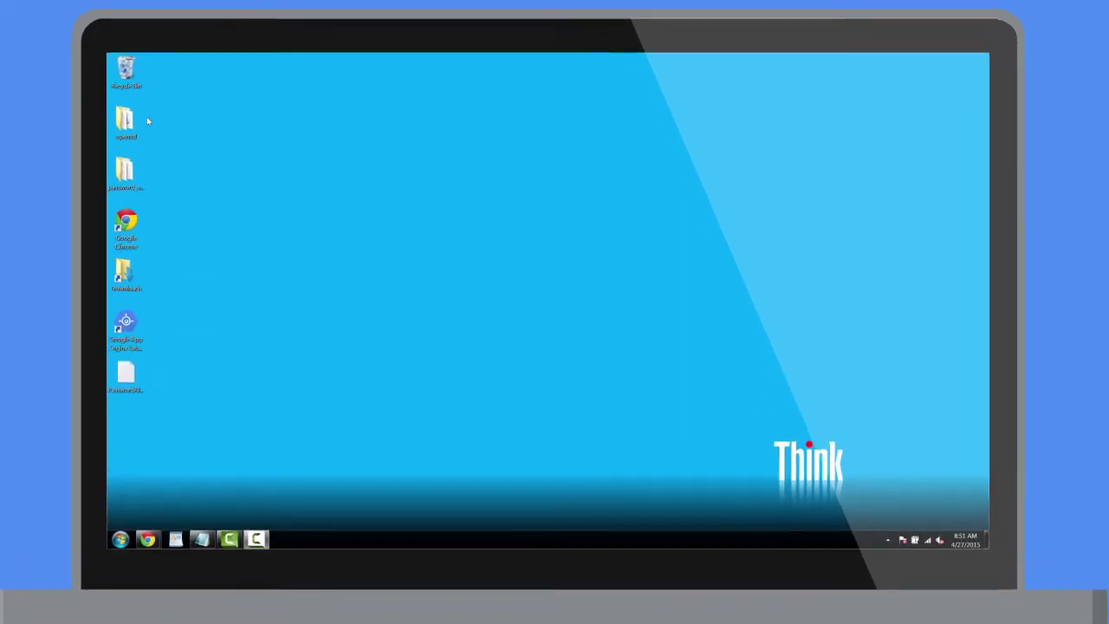
- Browse into password_alert's chrome folder and bring up the managed_policy_values file's context menu
double_click(161, 171)
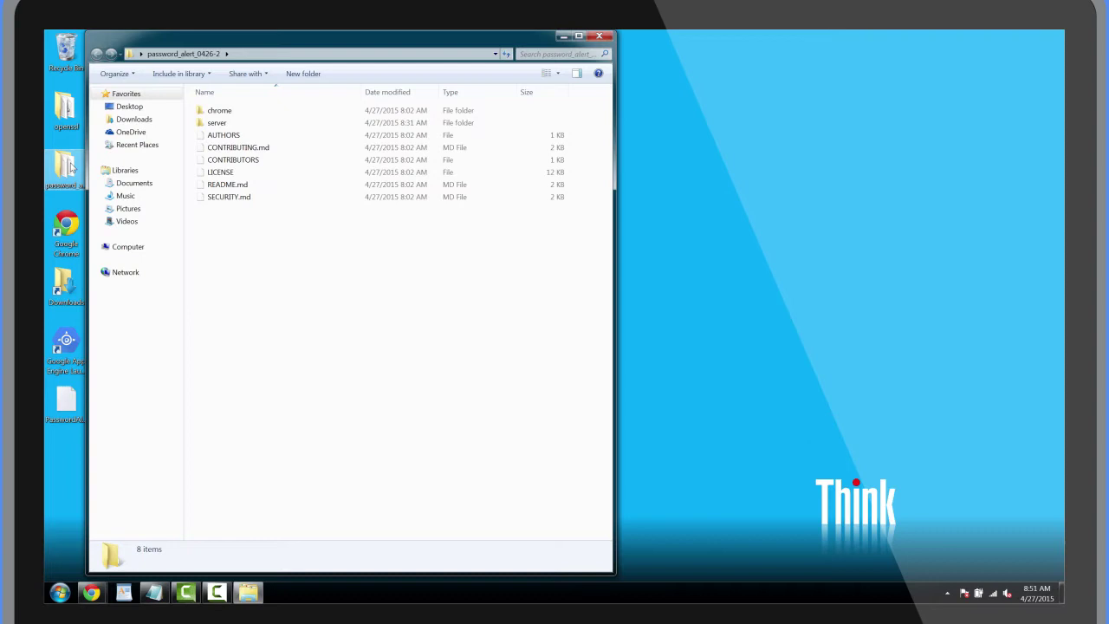
double_click(210, 111)
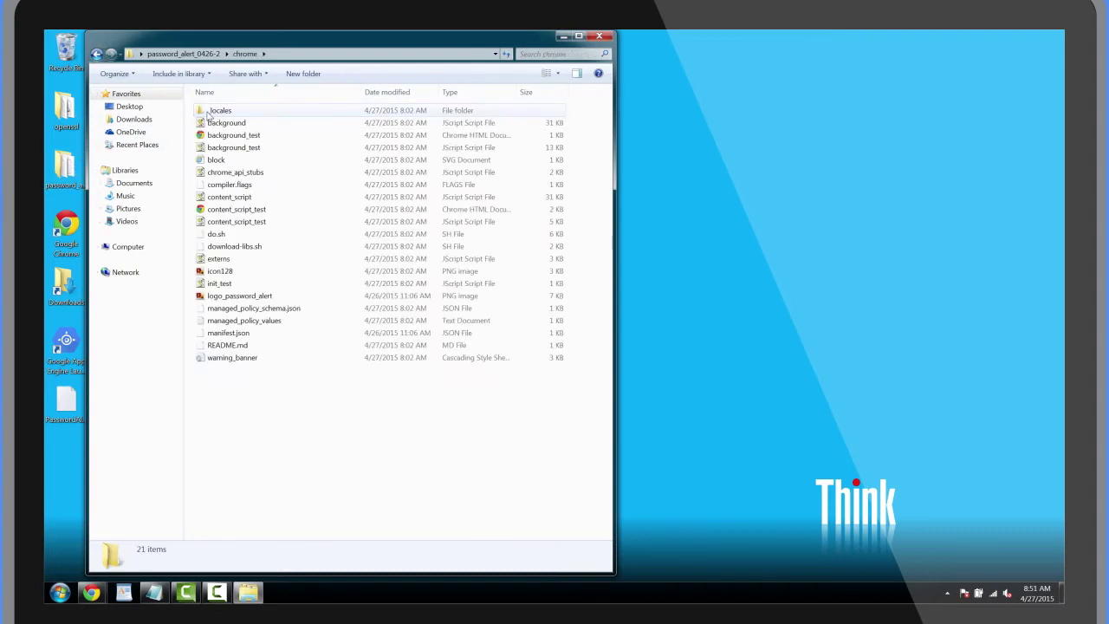
right_click(278, 321)
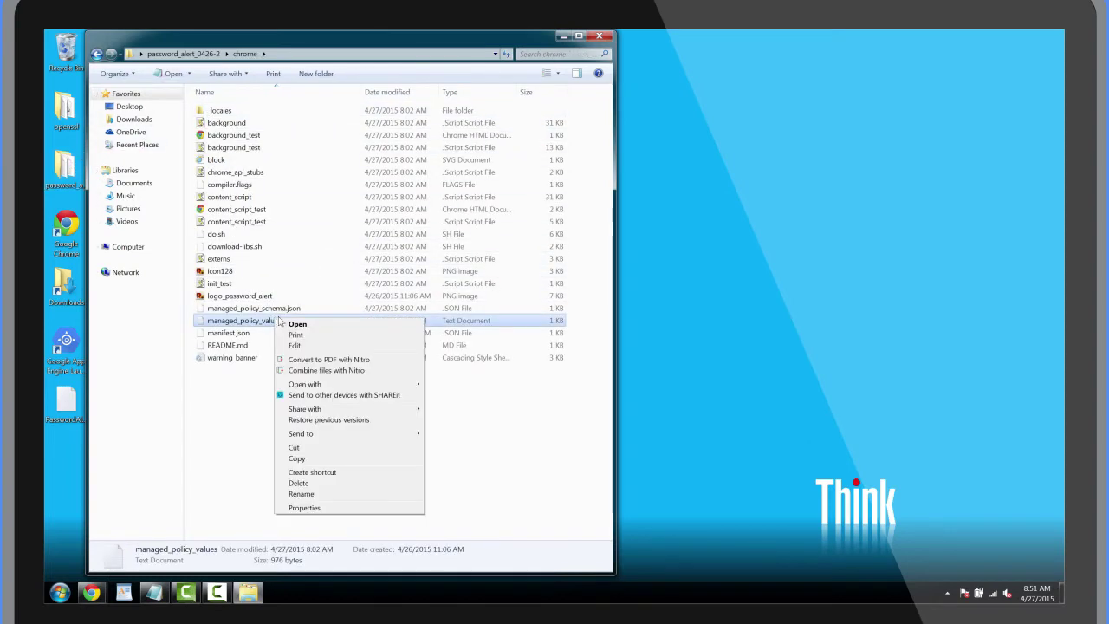
click(295, 324)
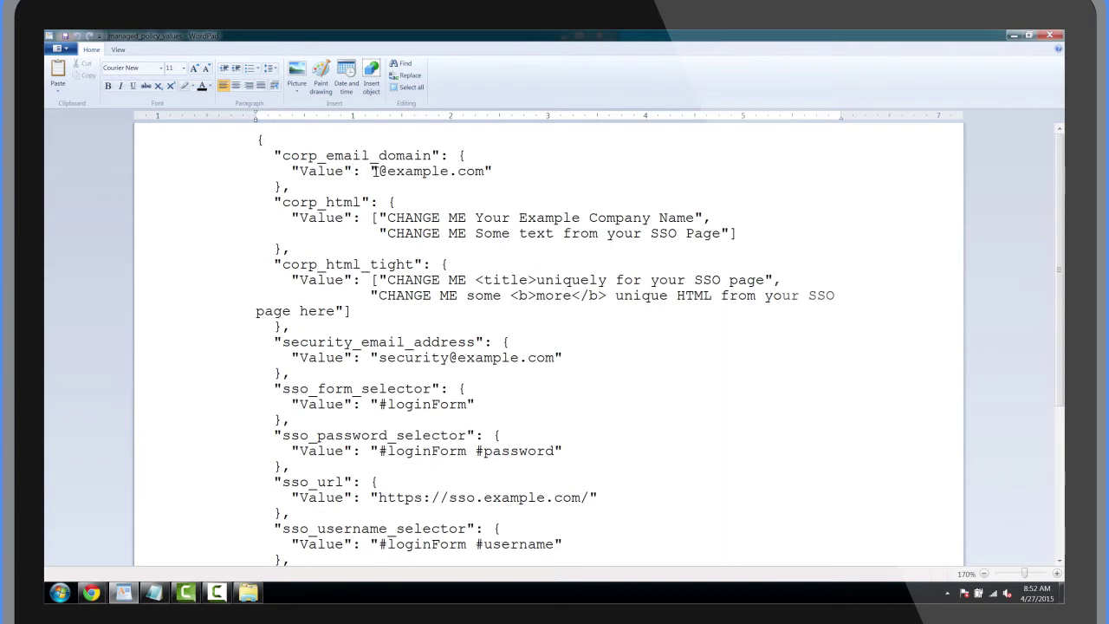
drag(389, 173, 450, 173)
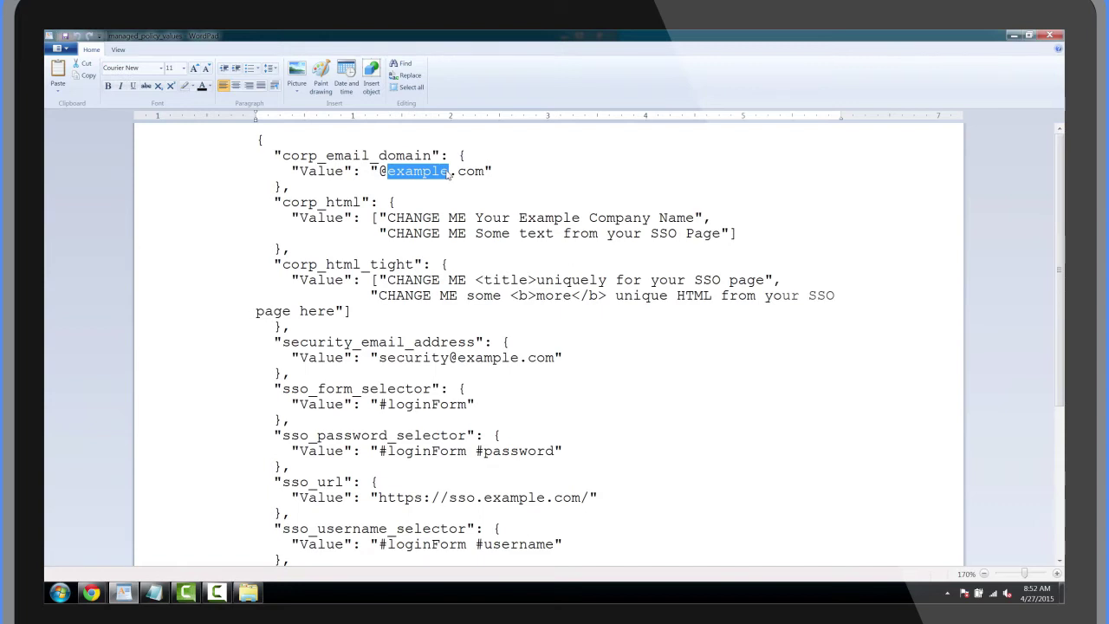
text(solarmora)
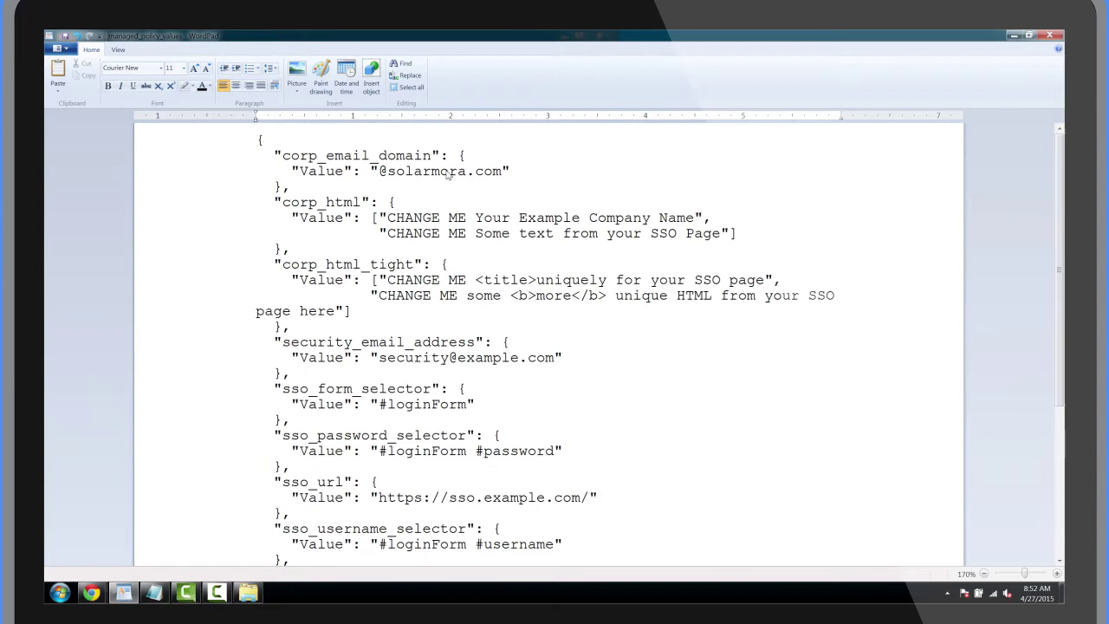
click(458, 357)
text(-group)
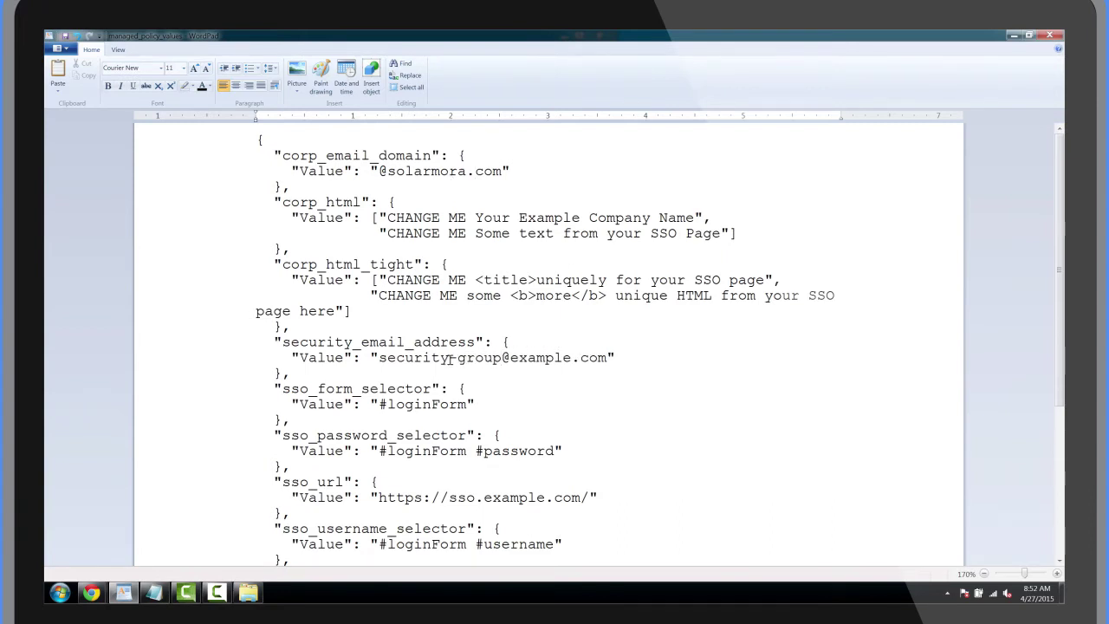
drag(510, 357, 572, 357)
key(BackSpace)
text(solarmora)
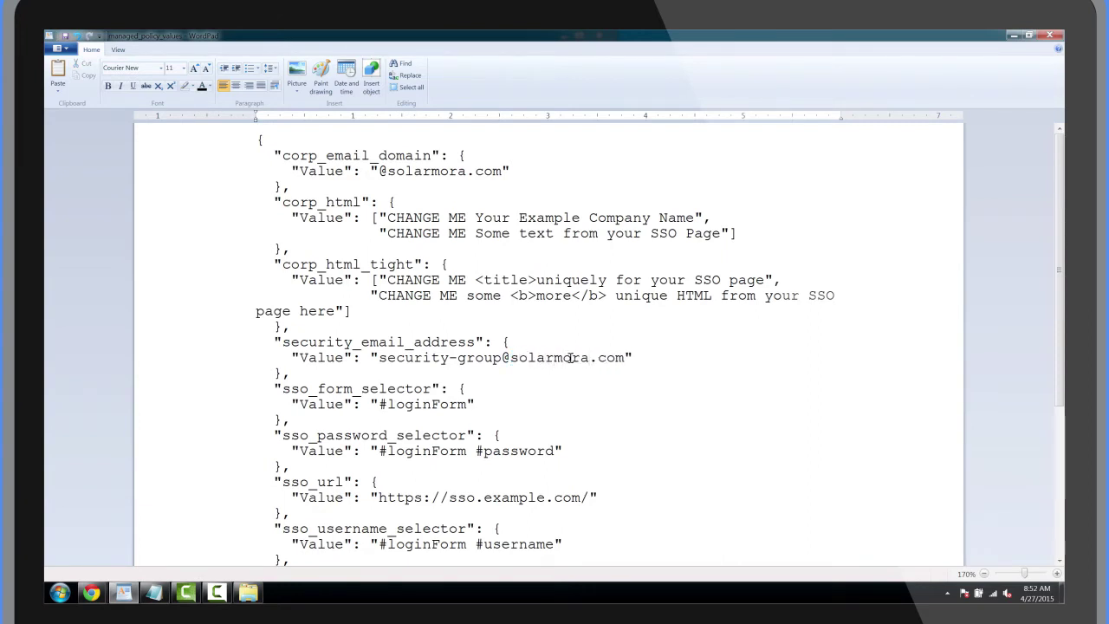
- Replace the whitelist_top_domains entries with corp.solarmora.com and solarmora-inc.com
scroll(572, 357, down, 5)
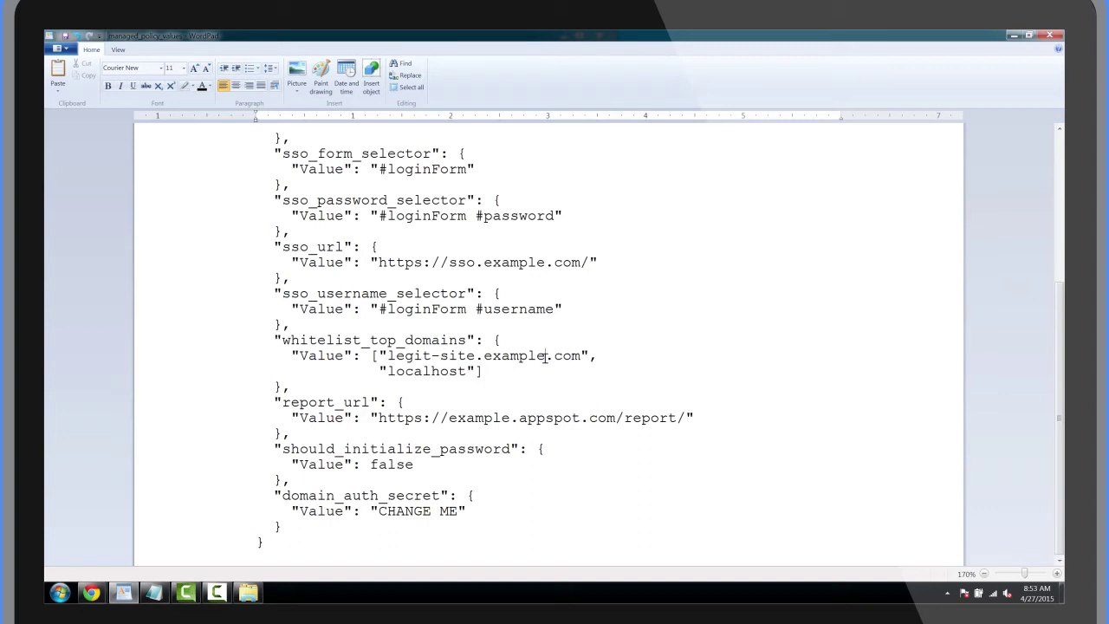
drag(546, 356, 387, 356)
text(corp.solarmora)
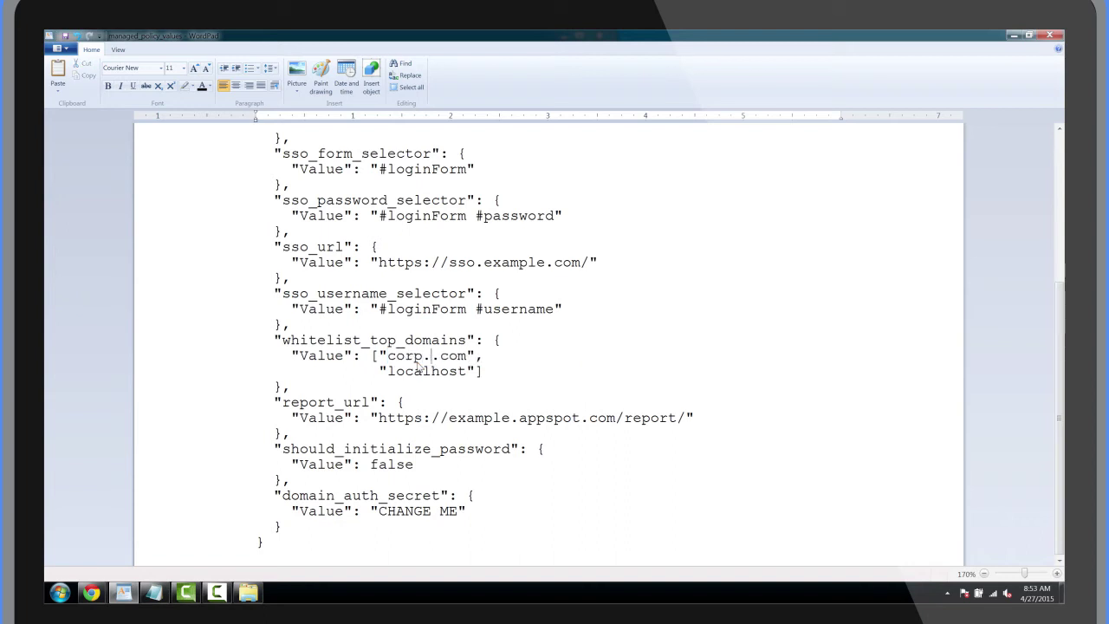
double_click(421, 370)
text(solarmora-inc.com)
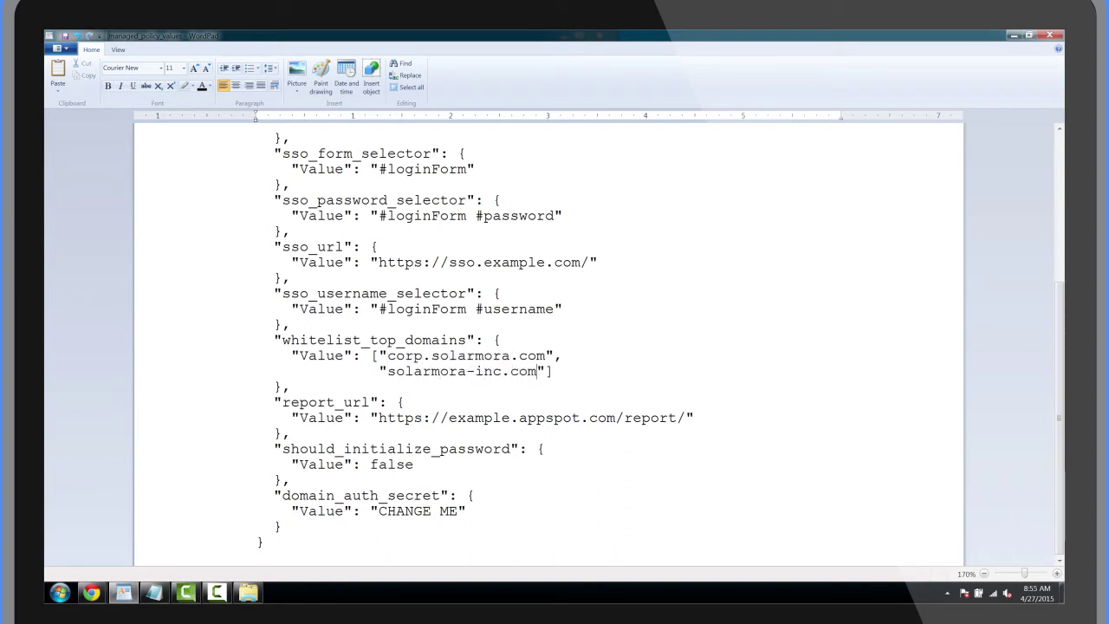
- Point report_url at password-alert-solarmora and set should_initialize_password to true
double_click(479, 417)
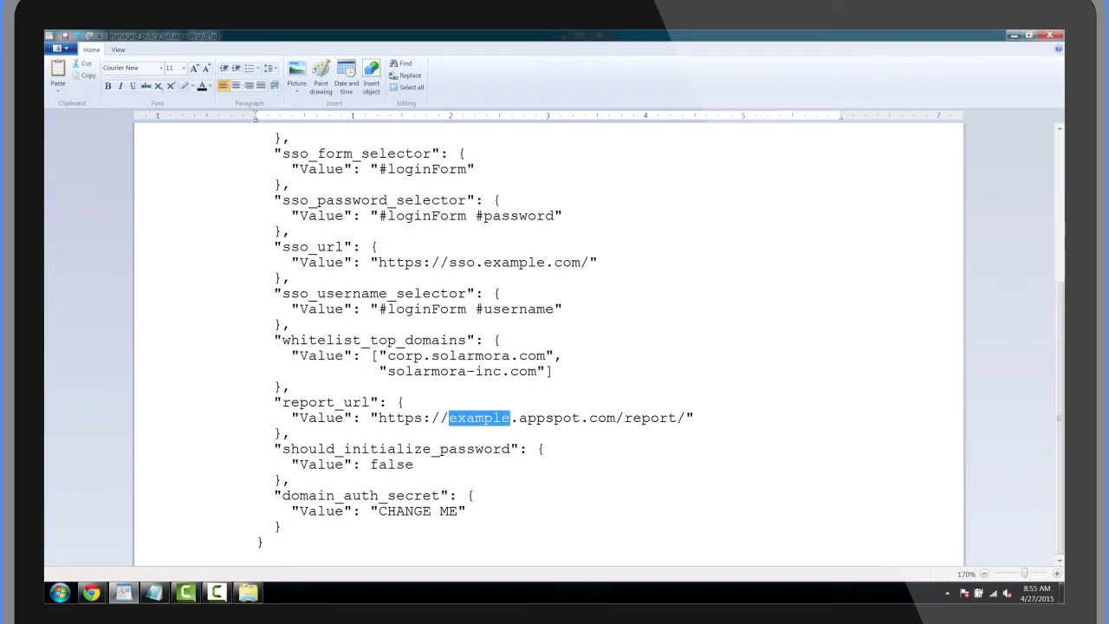
text(password-alert-solarmora)
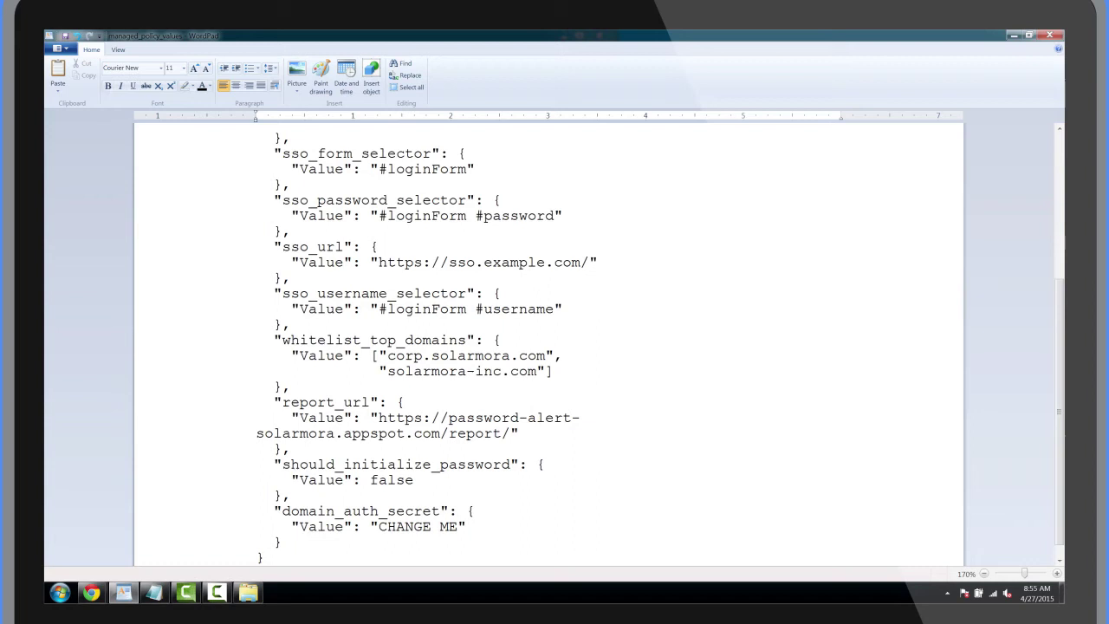
double_click(392, 480)
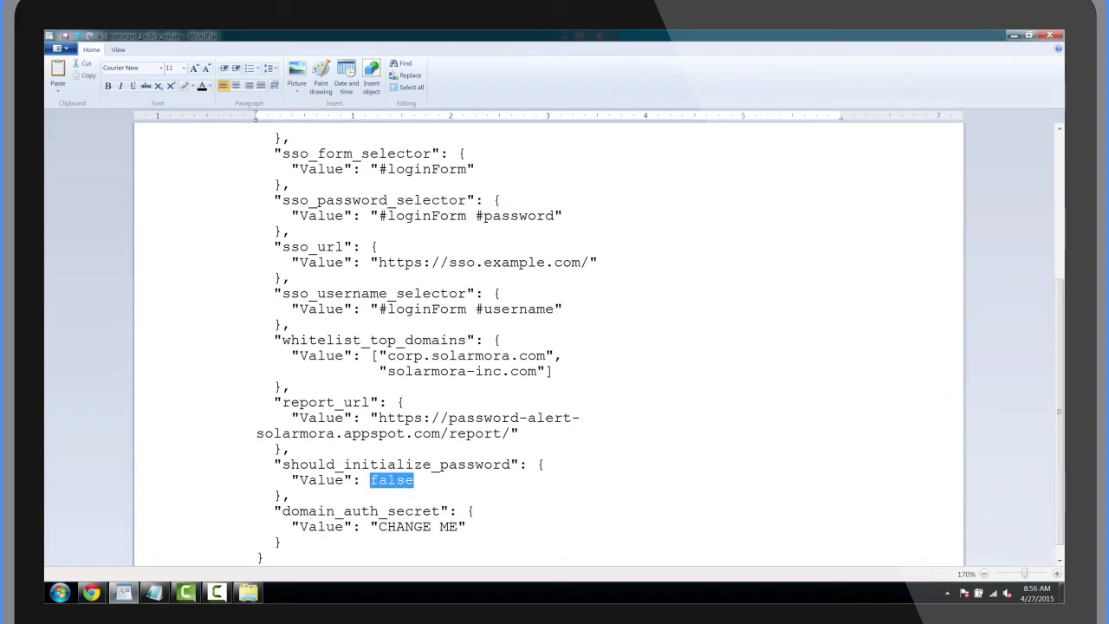
text(true)
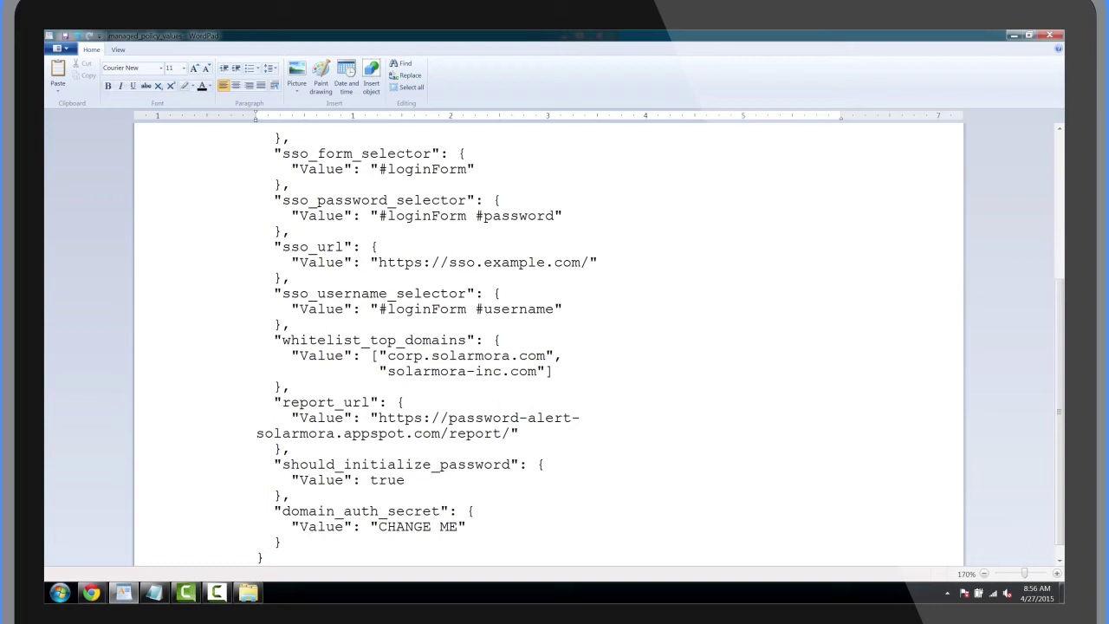
- Overwrite the CHANGE ME placeholder in domain_auth_secret with the domain's secret value
drag(379, 526, 457, 526)
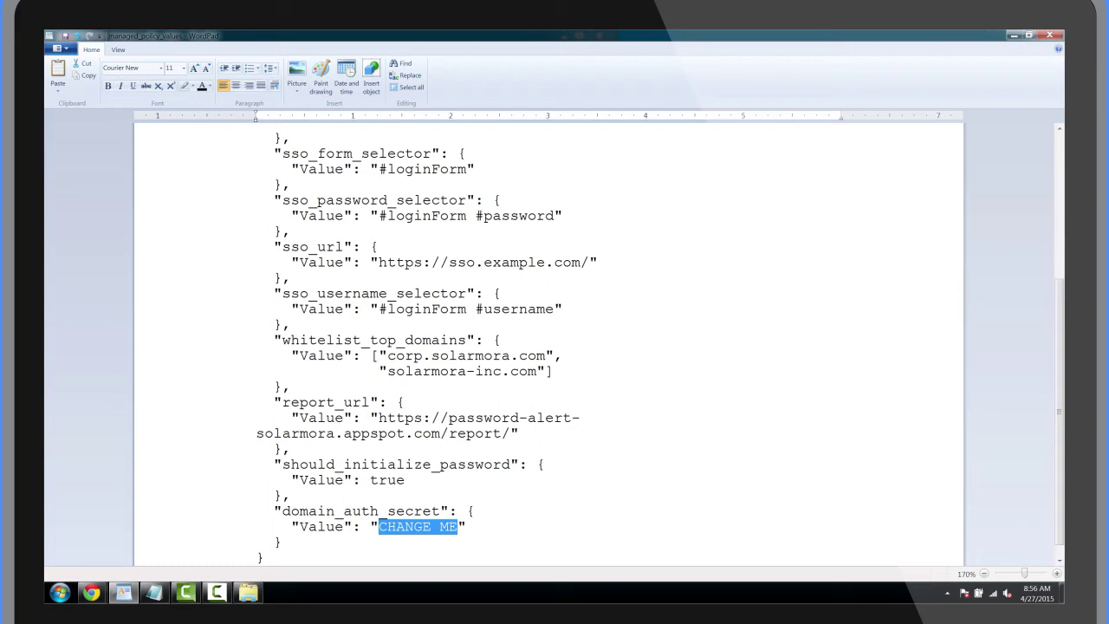
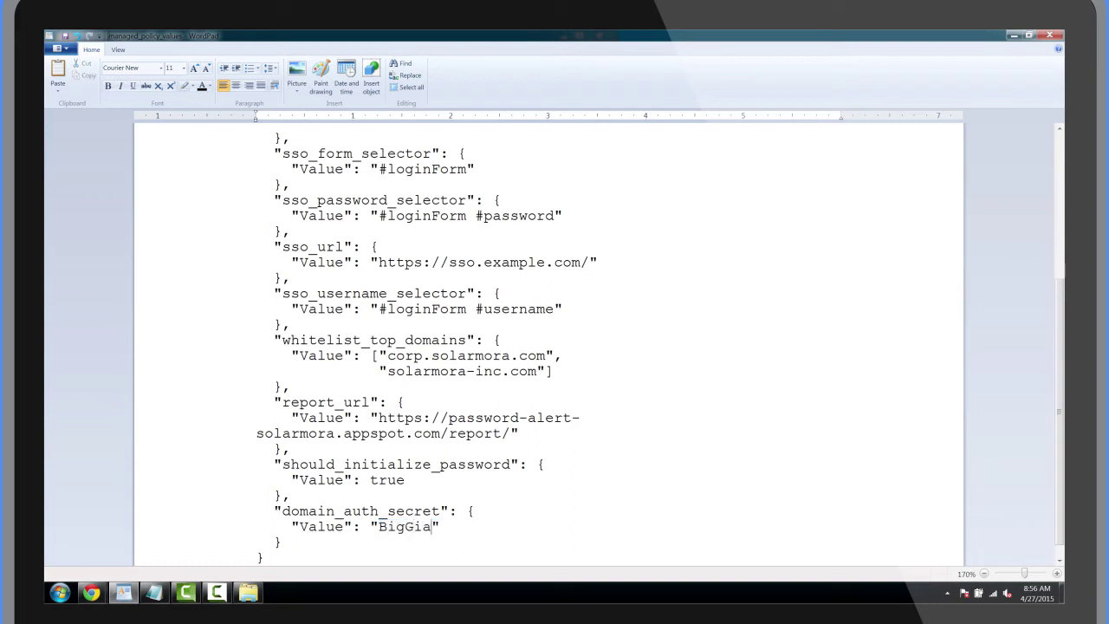
scroll(65, 39, down, 1)
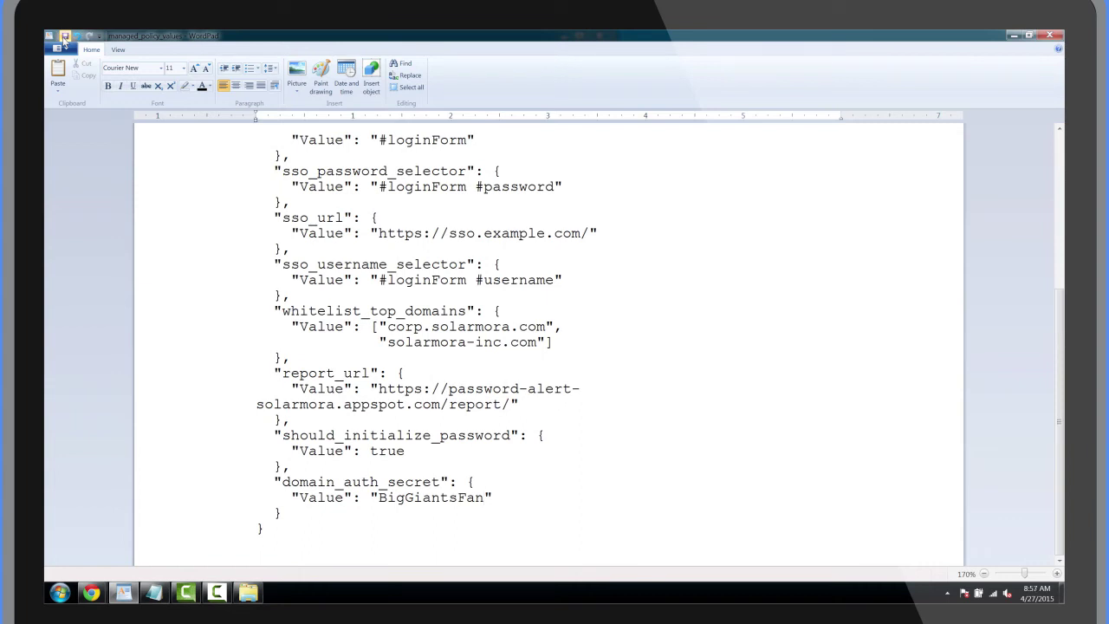
- Close WordPad and go to Device management > Chrome management > App Management, currently empty
click(1050, 35)
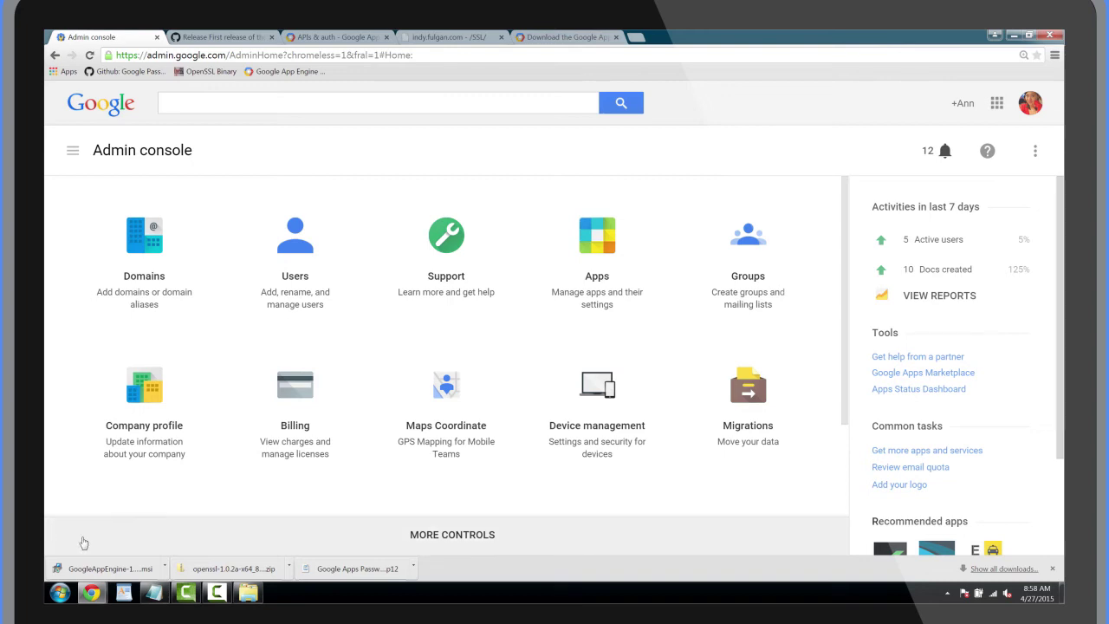
click(577, 434)
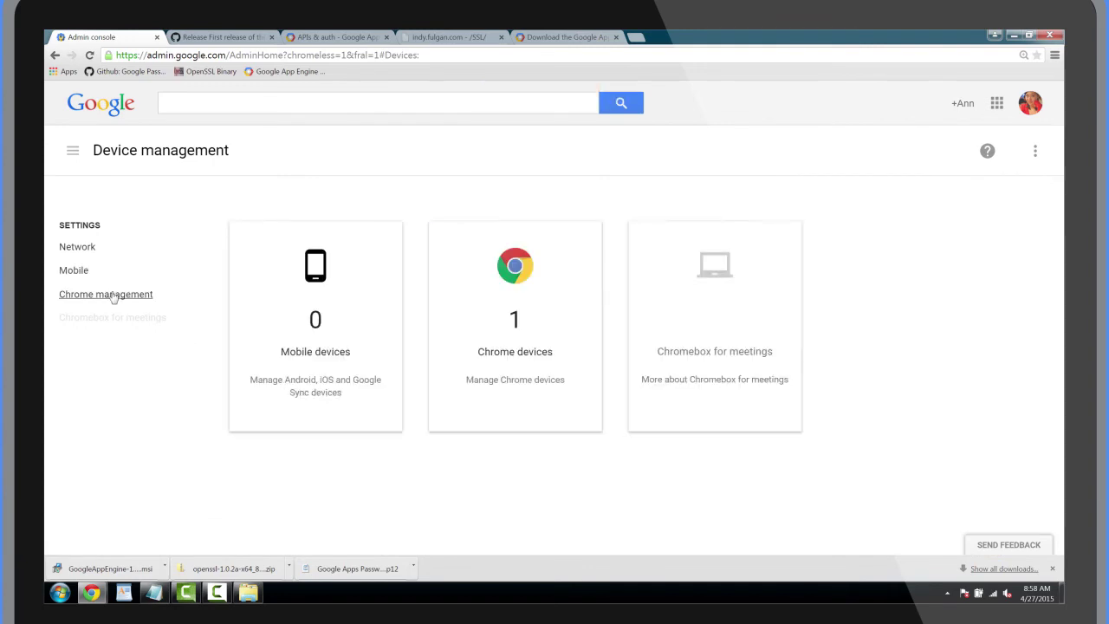
click(117, 296)
scroll(113, 296, down, 3)
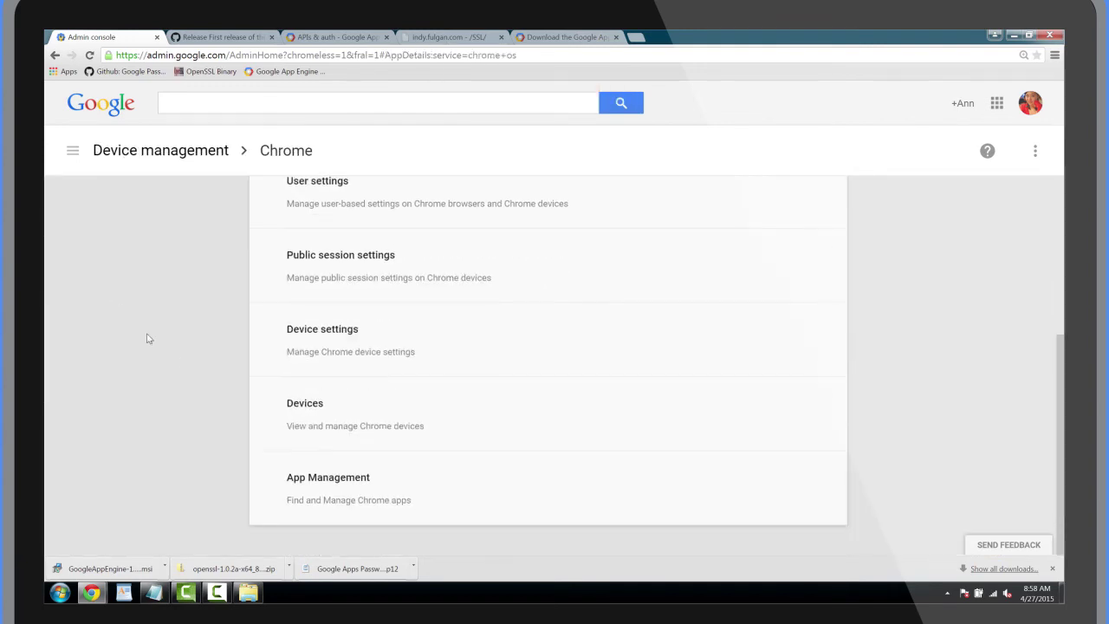
click(426, 502)
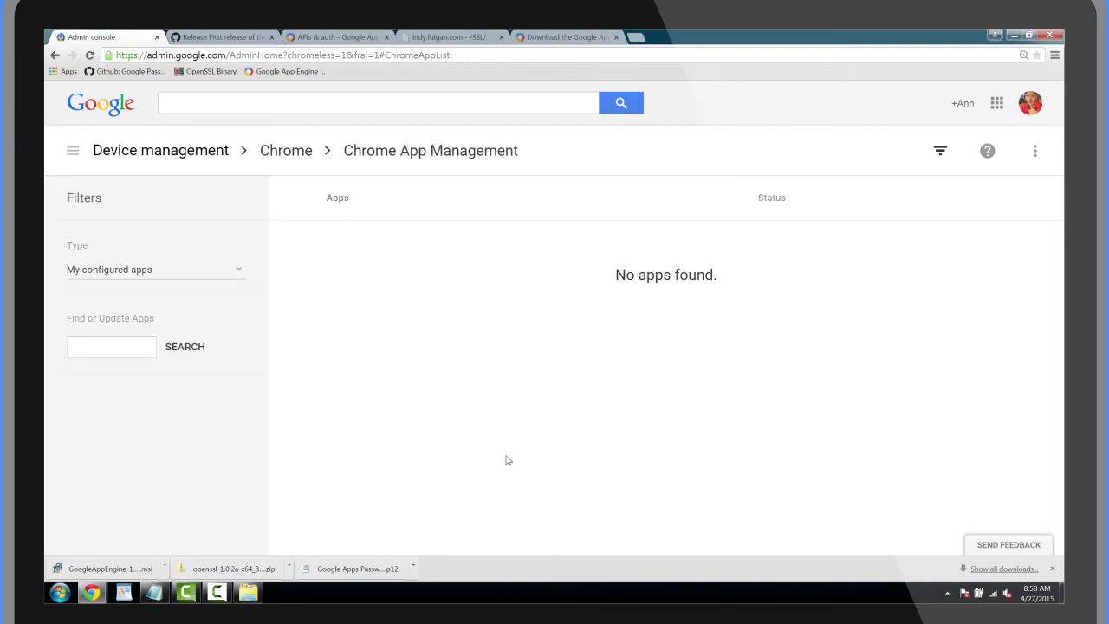
click(1036, 152)
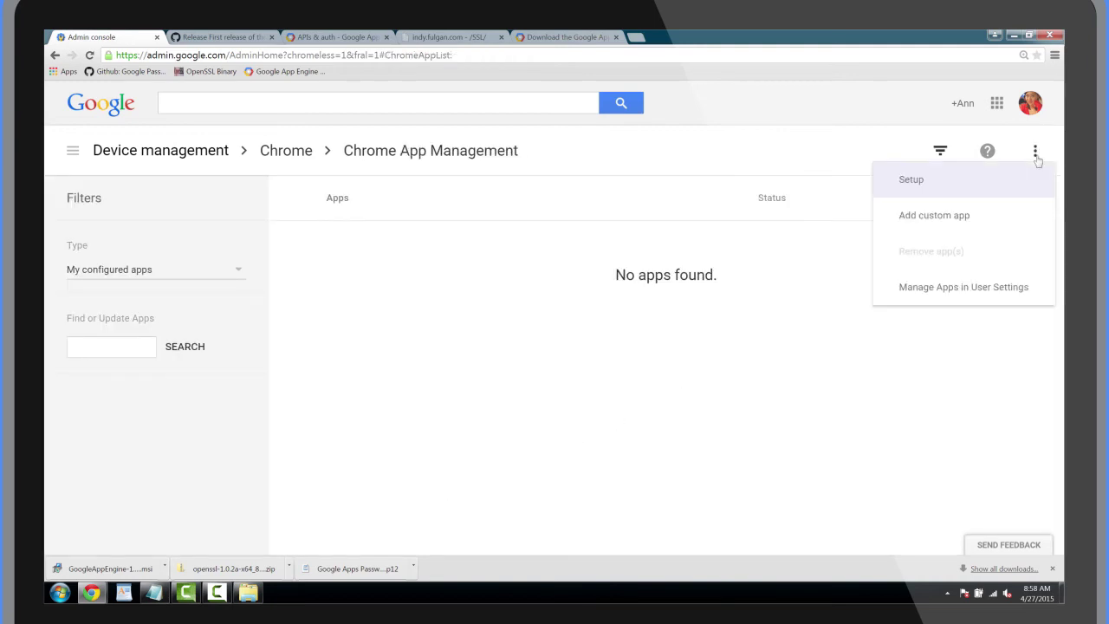
click(1018, 215)
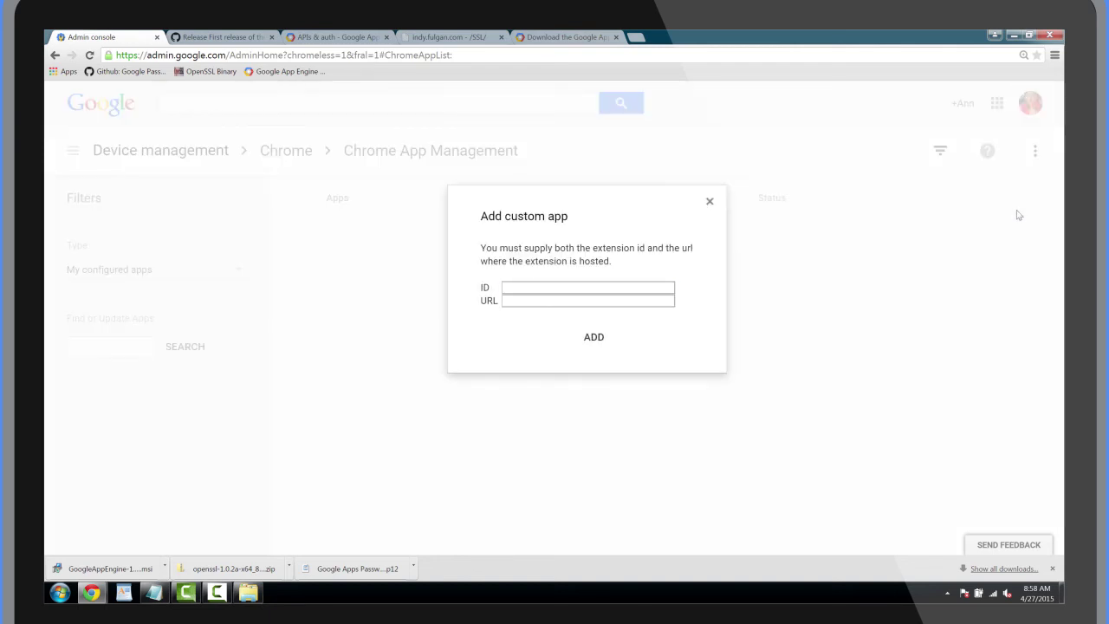
click(532, 287)
text(noondiphcddnnabmjcihcjfbhfklnnep)
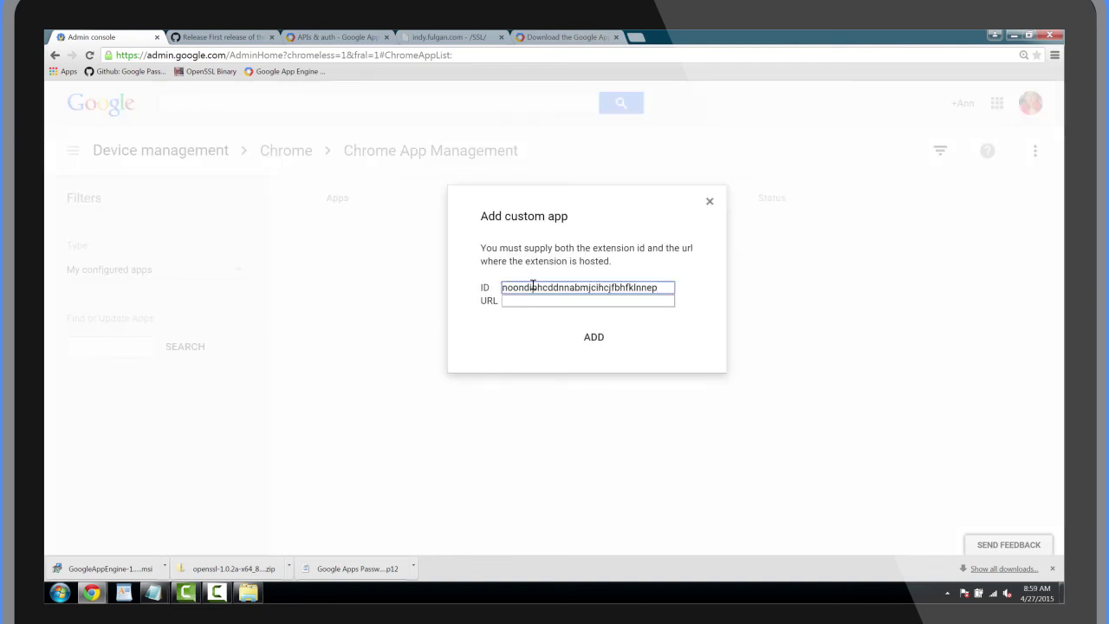
click(532, 301)
key(ctrl+v)
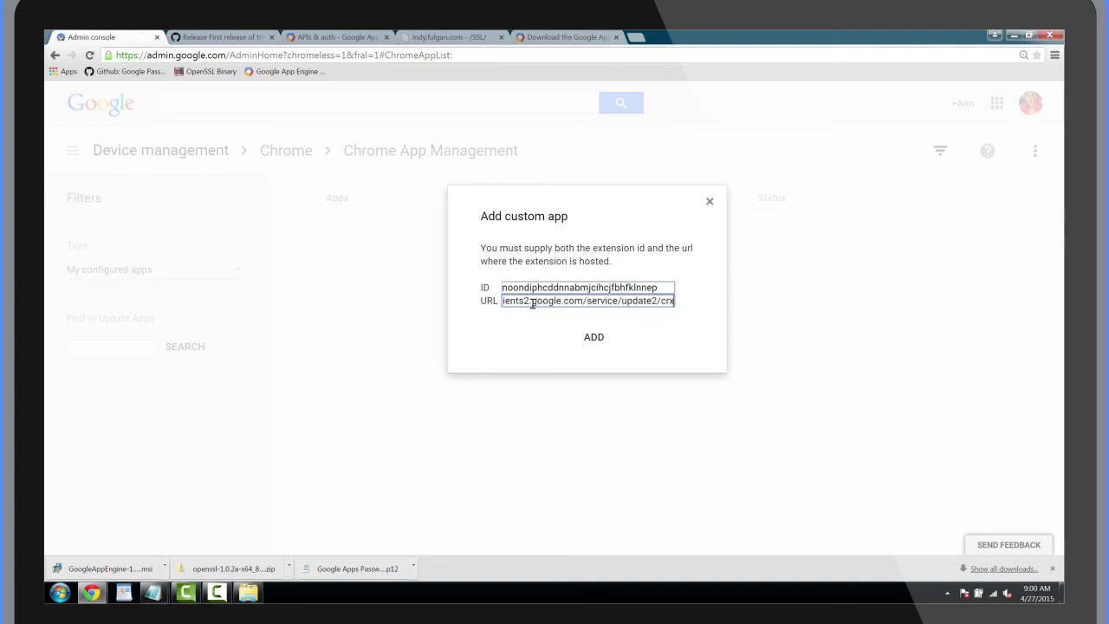
click(598, 339)
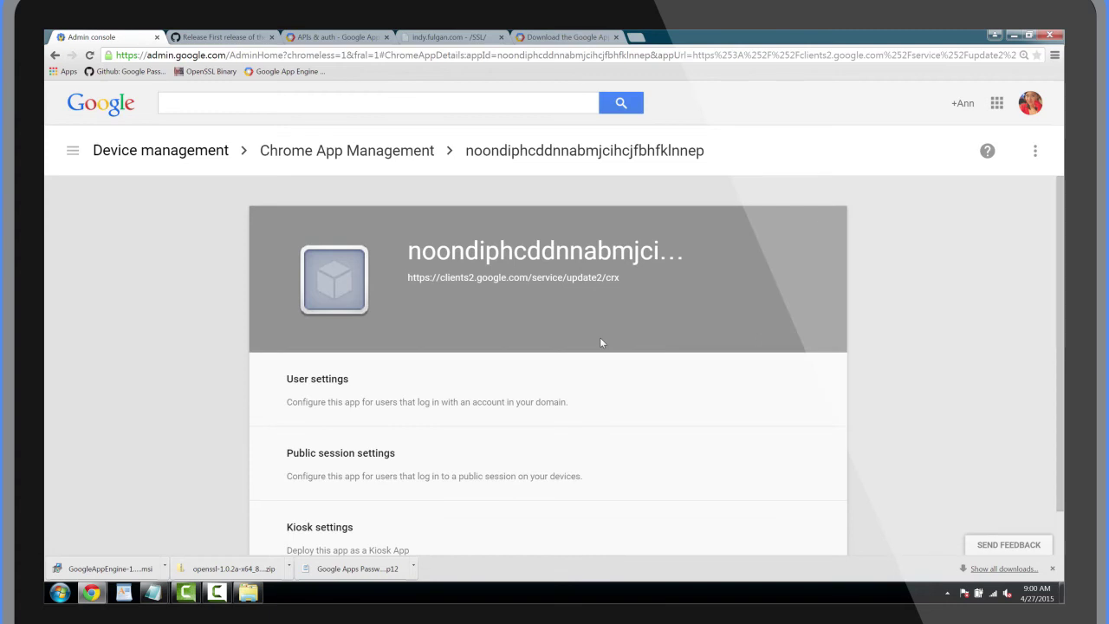
- Override Force installation to on for the Videography org in the app's user settings and save
click(571, 385)
scroll(569, 383, down, 3)
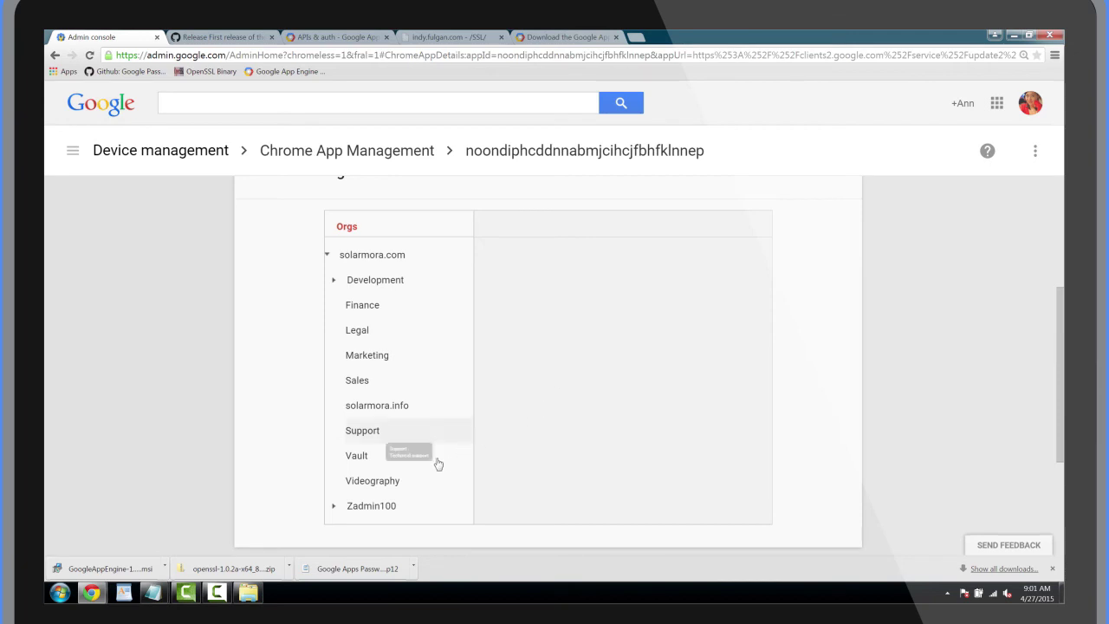
click(365, 485)
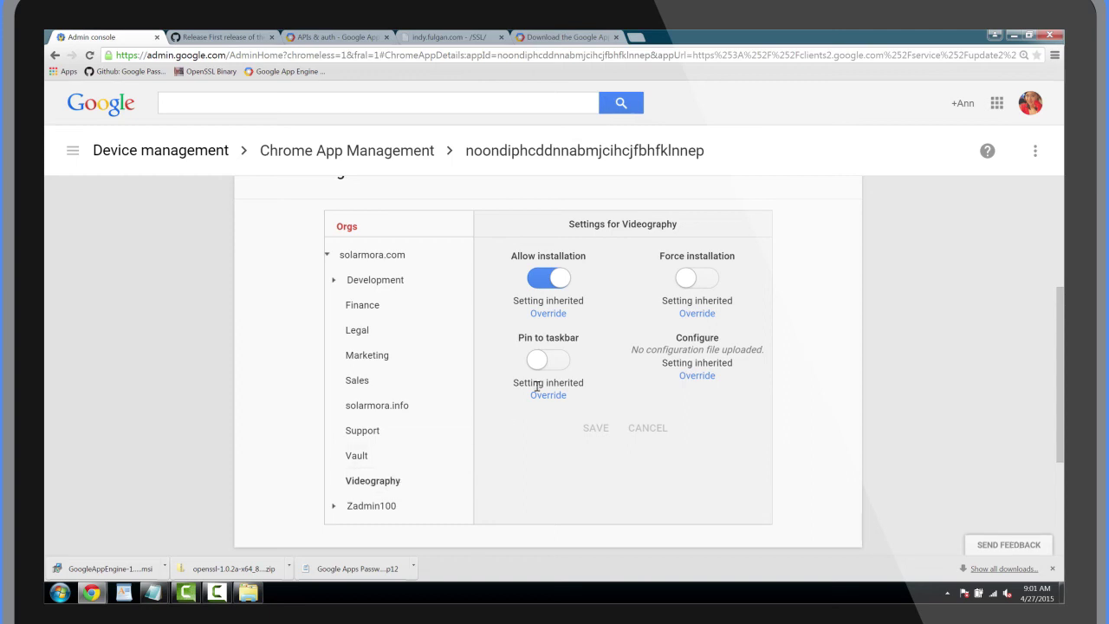
click(700, 315)
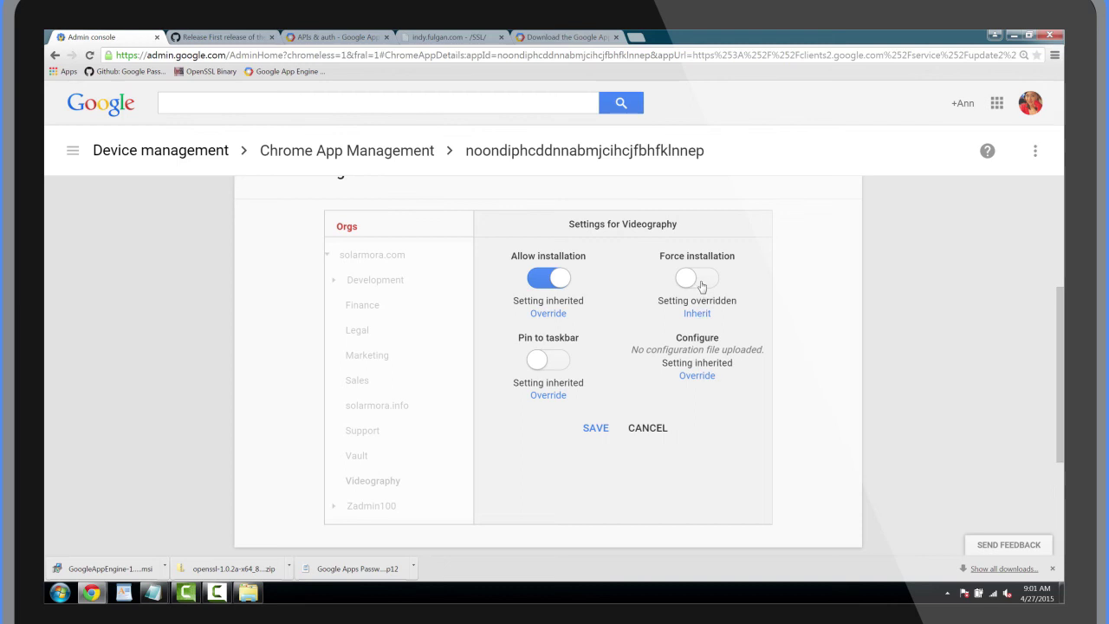
click(702, 285)
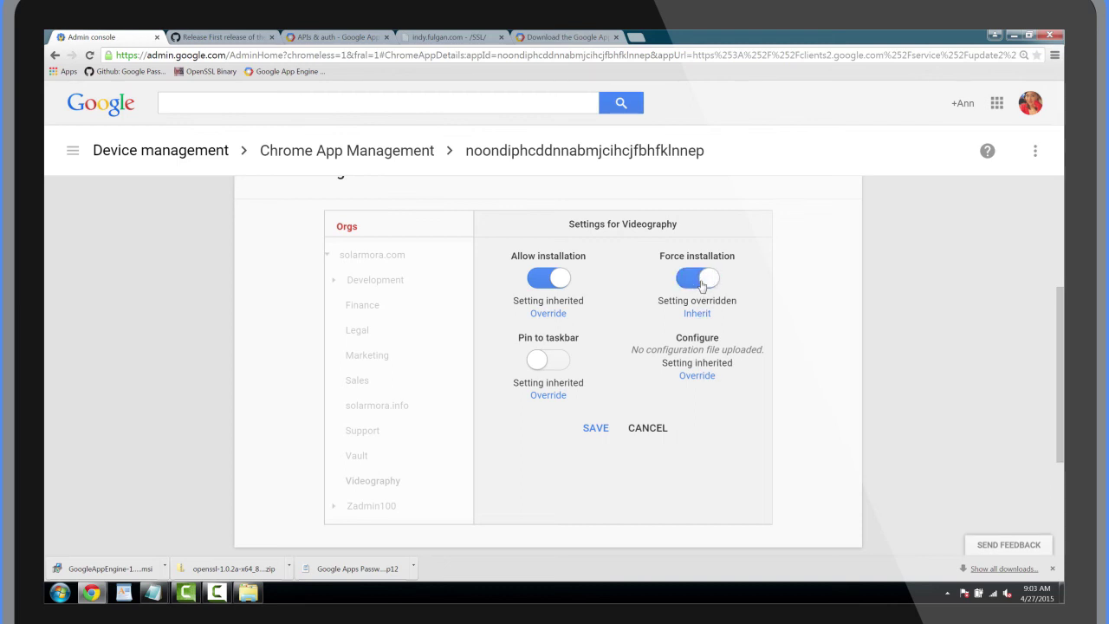
click(609, 428)
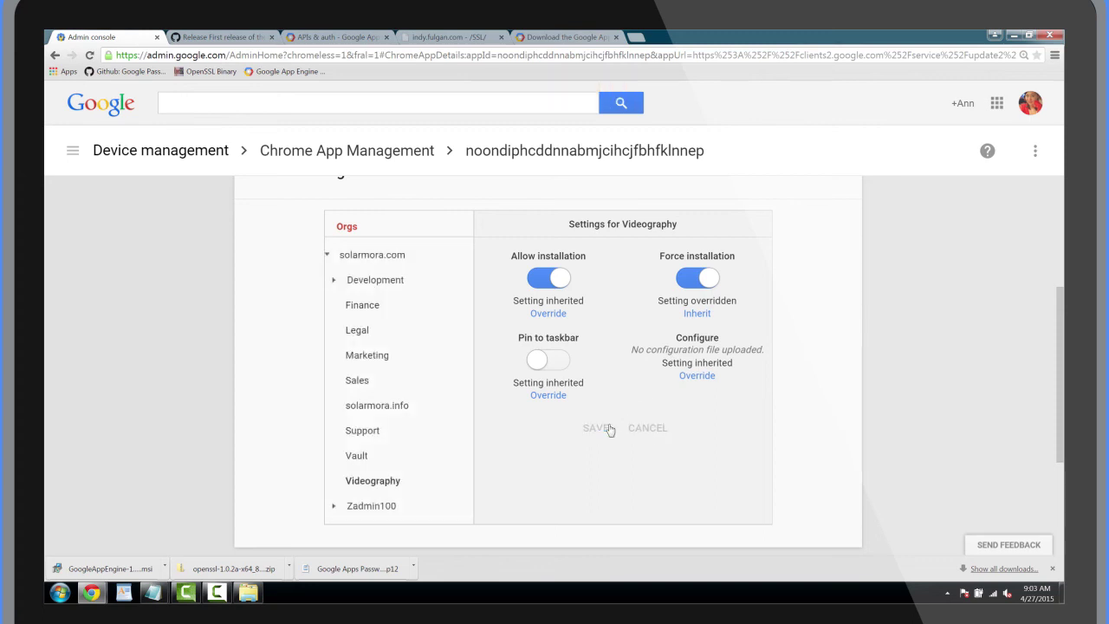
- Override Configure for Videography by uploading chrome/managed_policy_values, then save
click(700, 377)
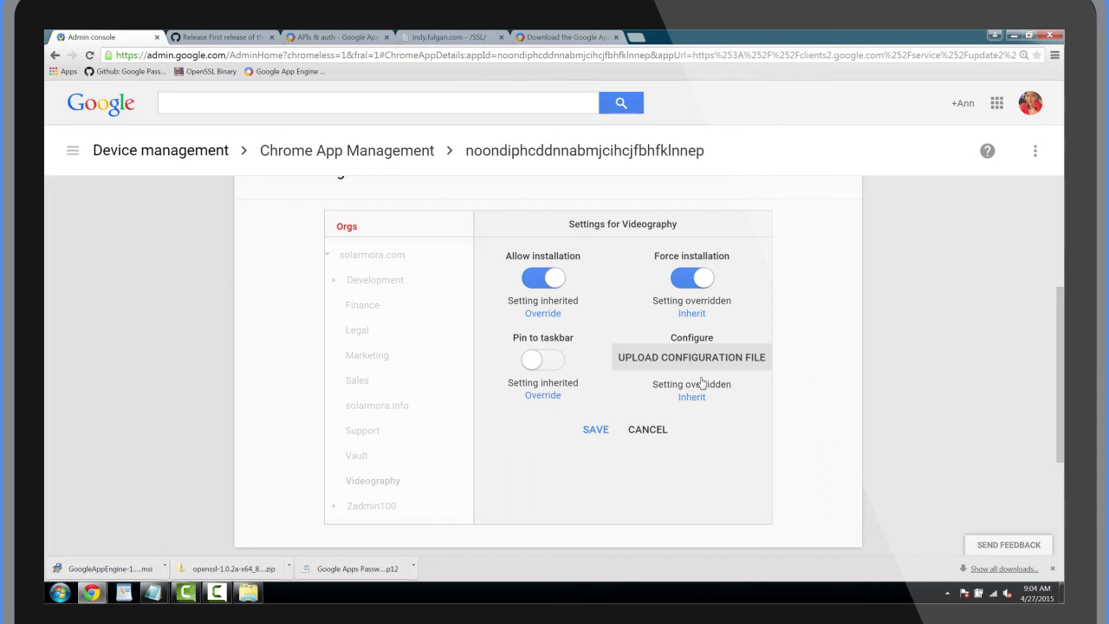
click(700, 362)
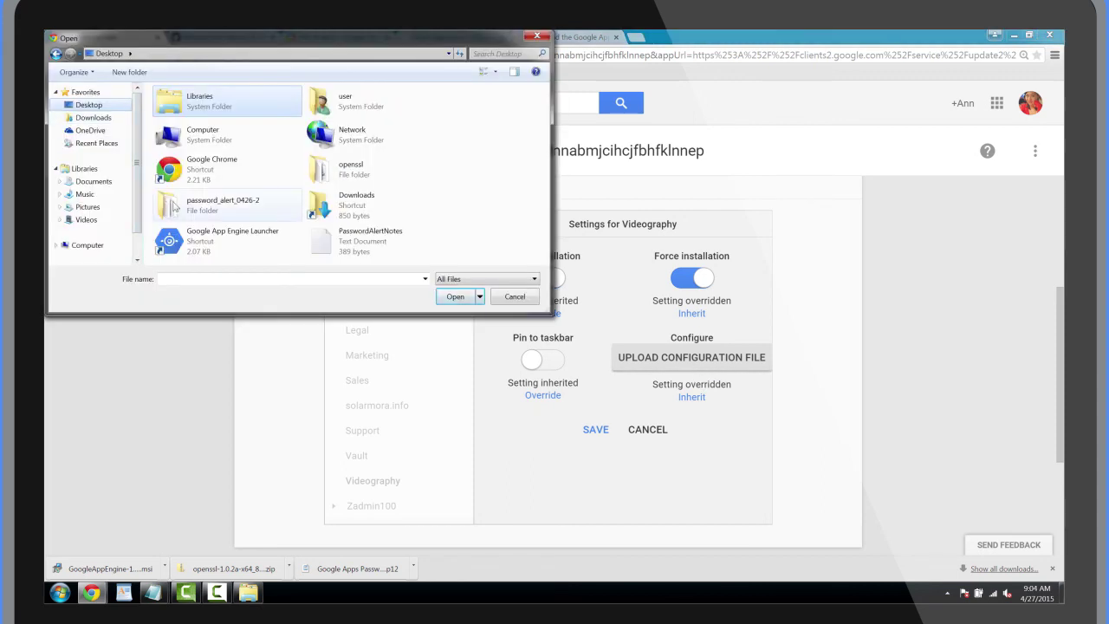
double_click(178, 108)
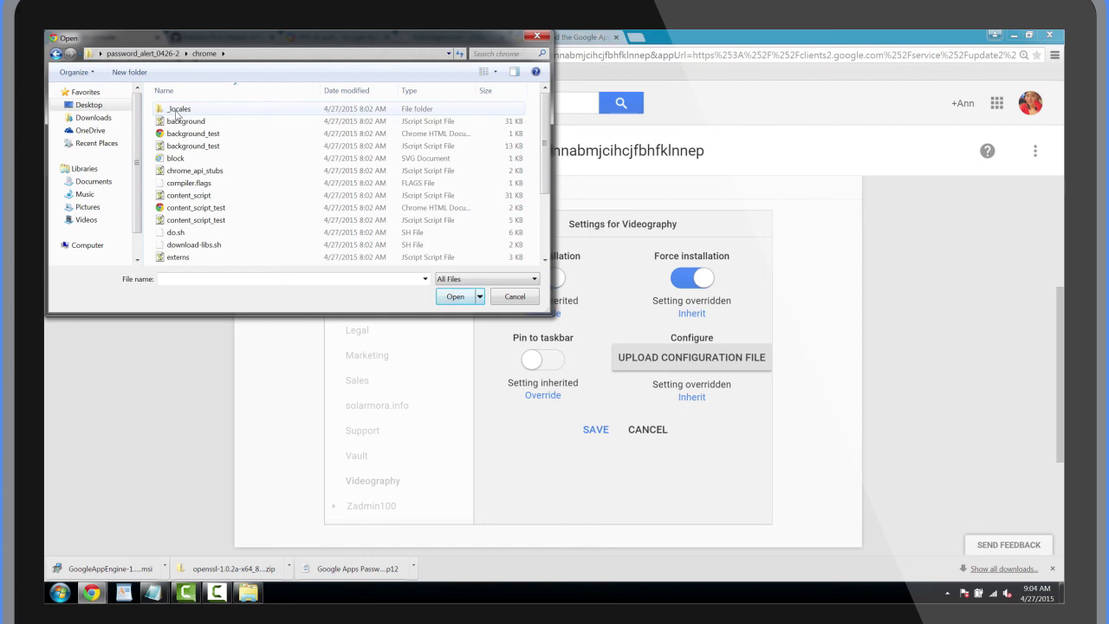
scroll(177, 161, down, 3)
click(200, 222)
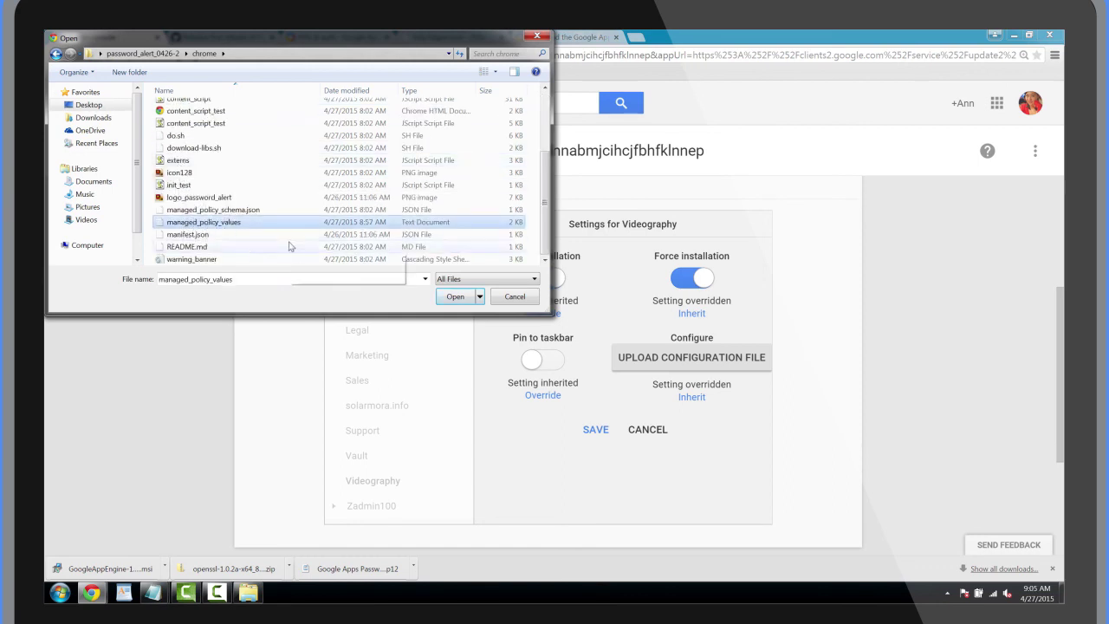
click(458, 299)
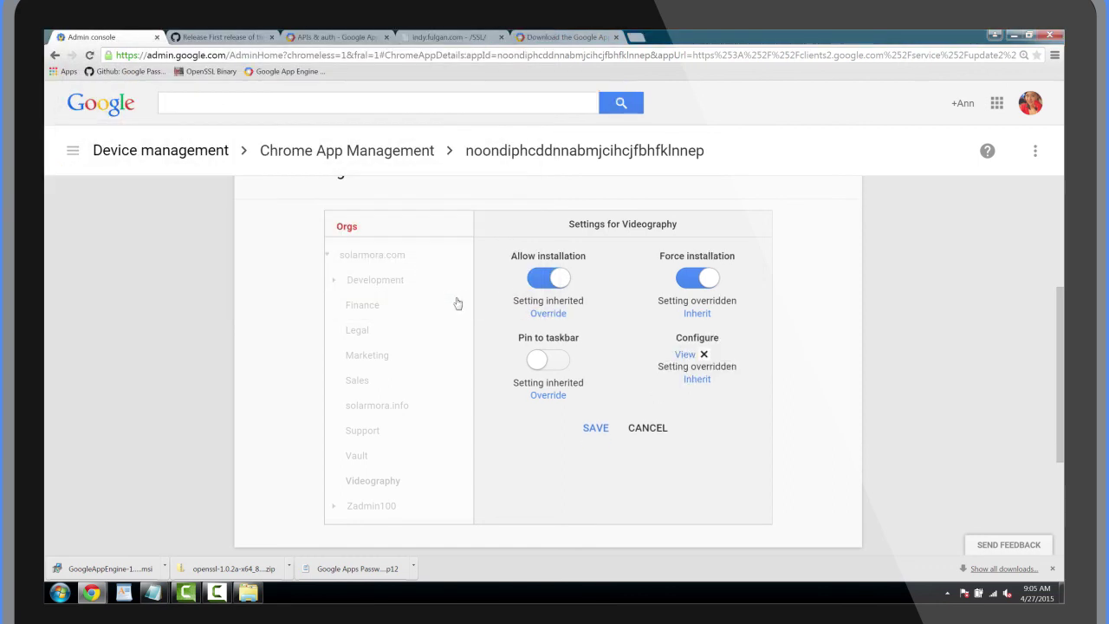
click(591, 428)
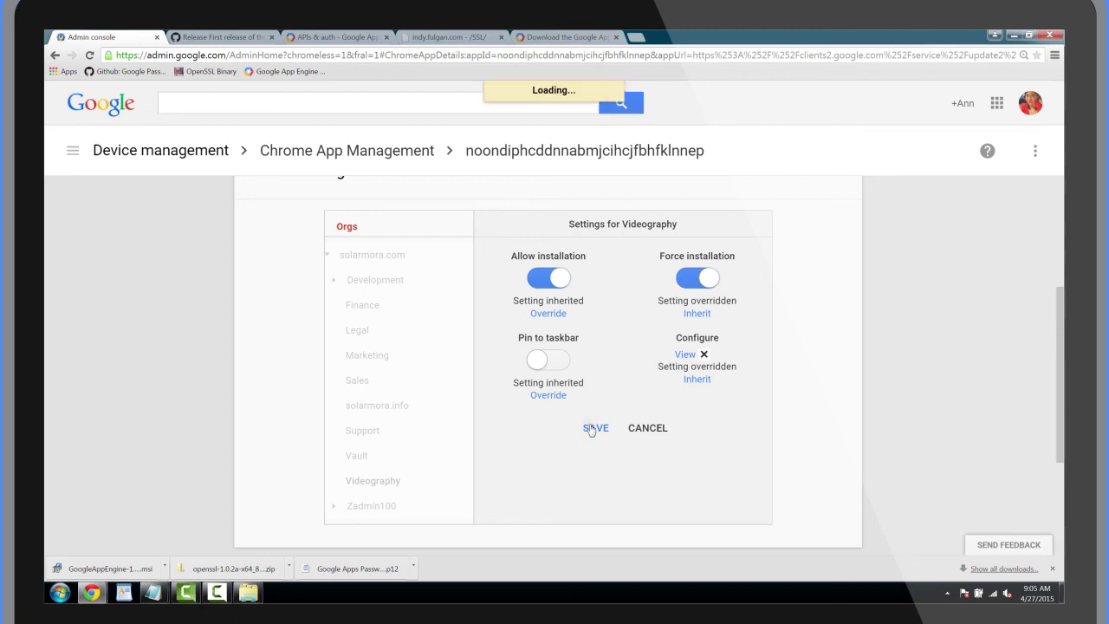